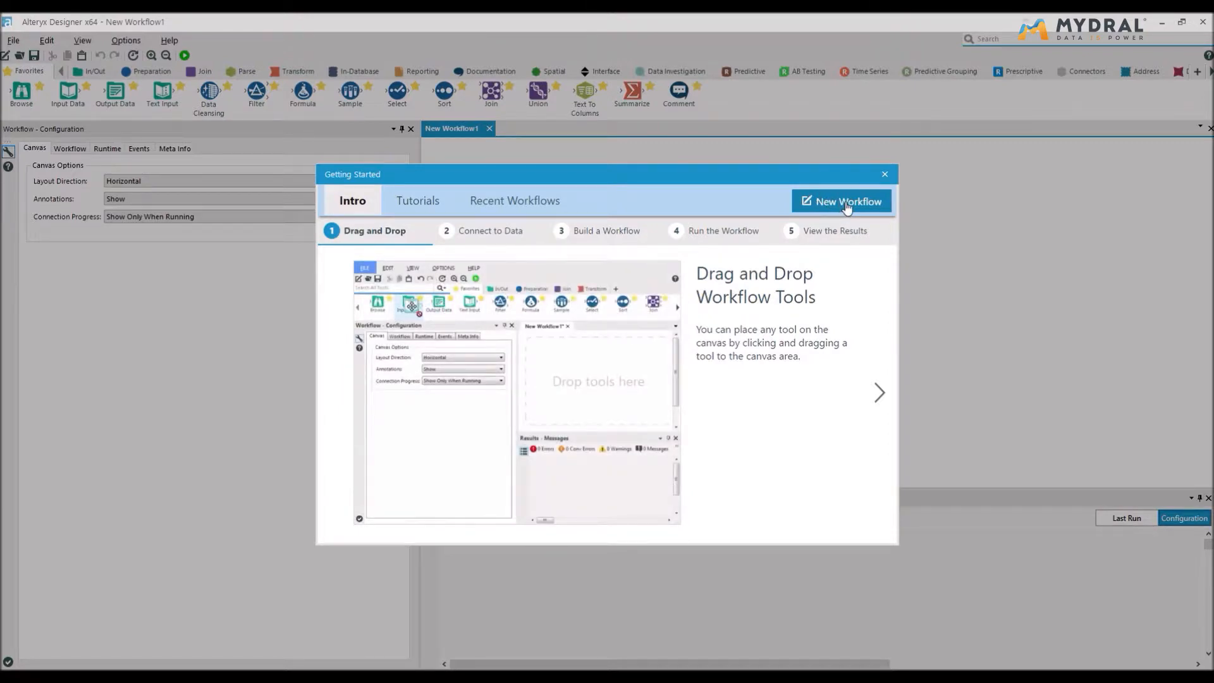
# Create a new workflow and add an Input Data tool that reads the Coordonnées_magasins_vélos file from the Source folder.
pyautogui.click(846, 207)
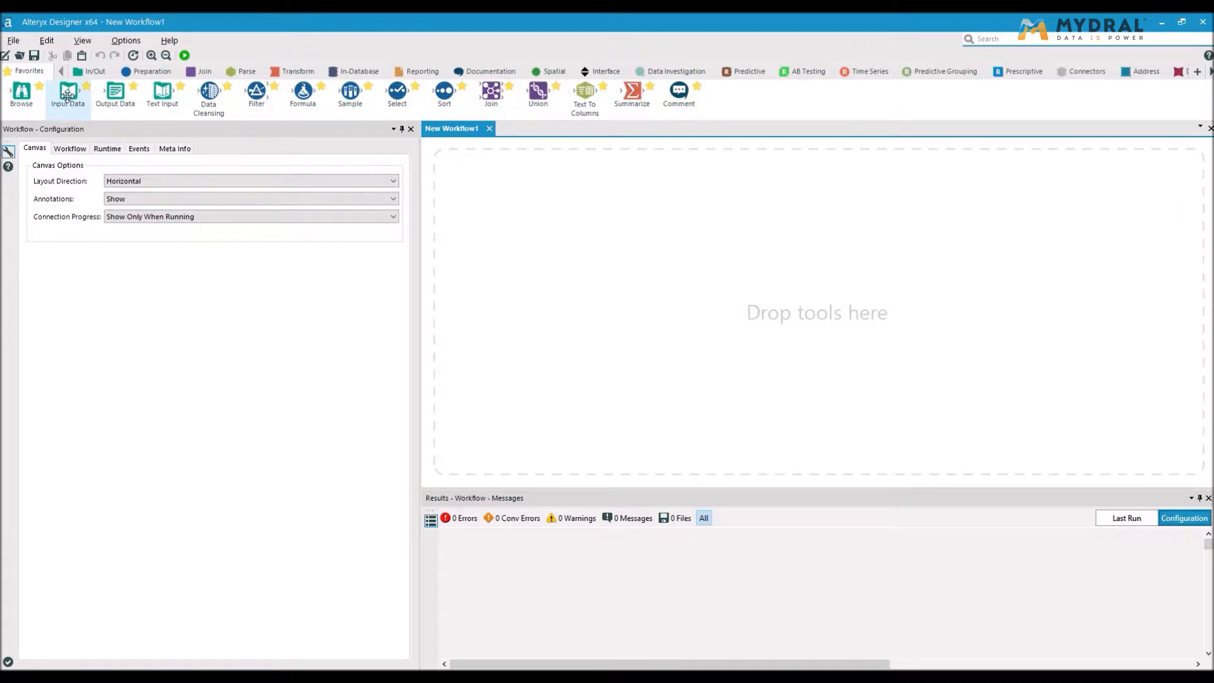
pyautogui.moveTo(63, 98); pyautogui.dragTo(553, 207)
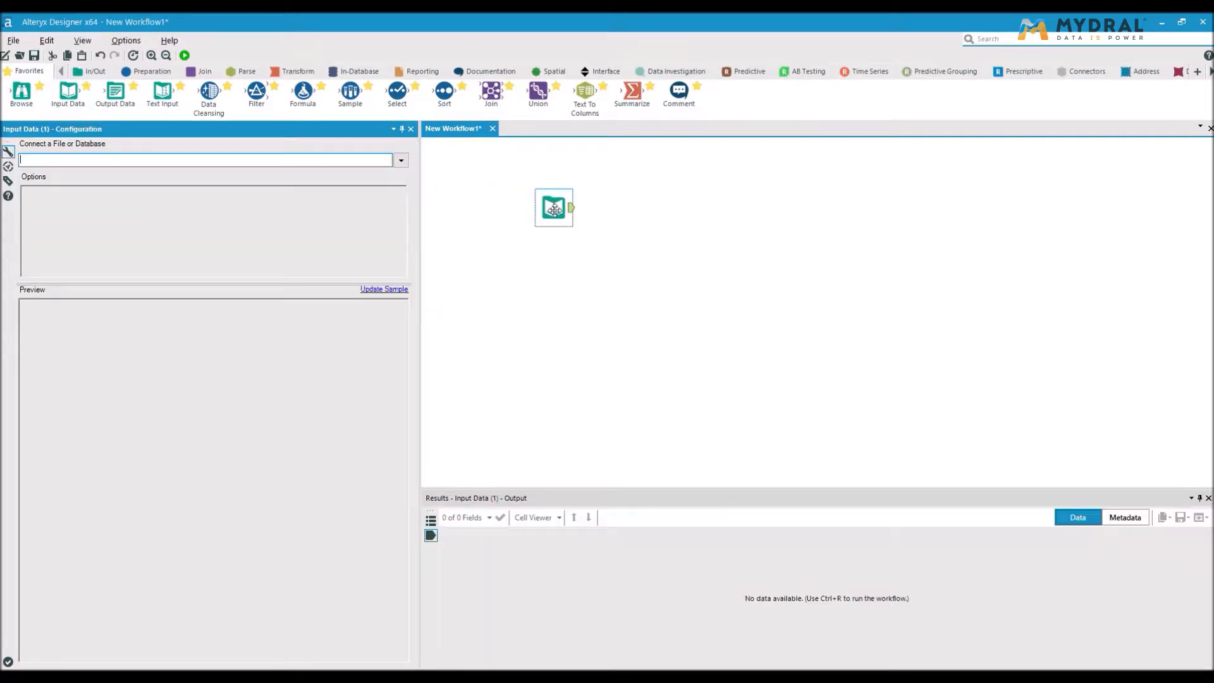
pyautogui.click(401, 160)
pyautogui.click(396, 179)
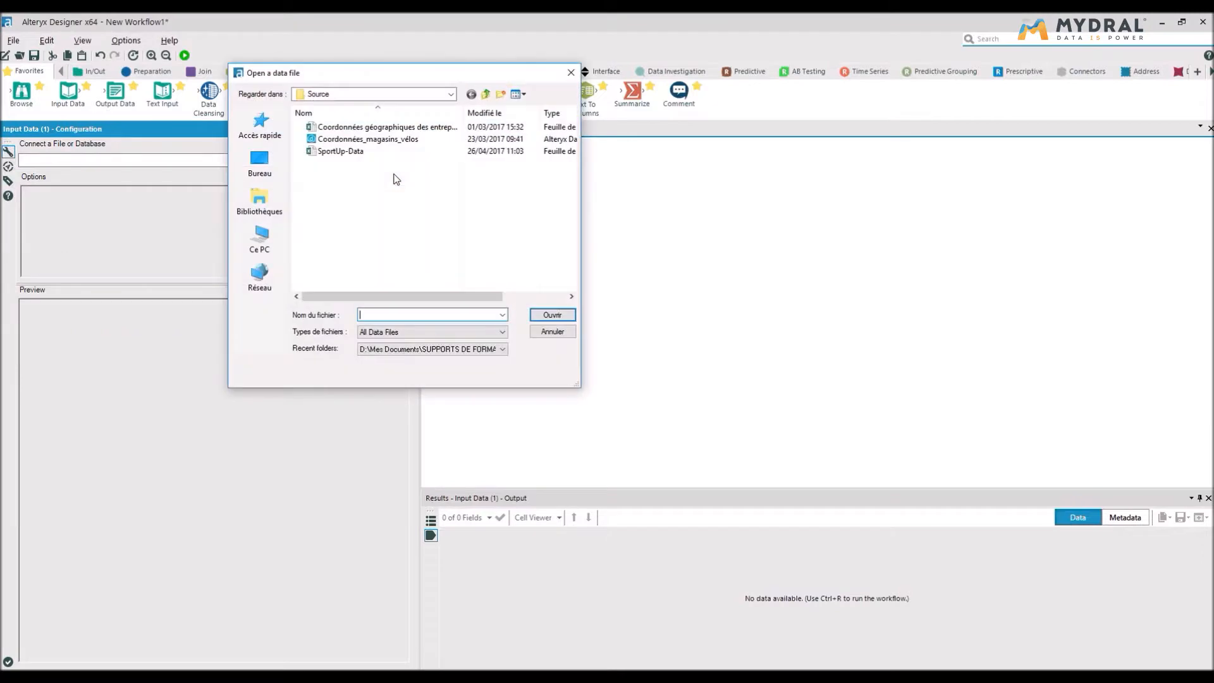
pyautogui.click(368, 140)
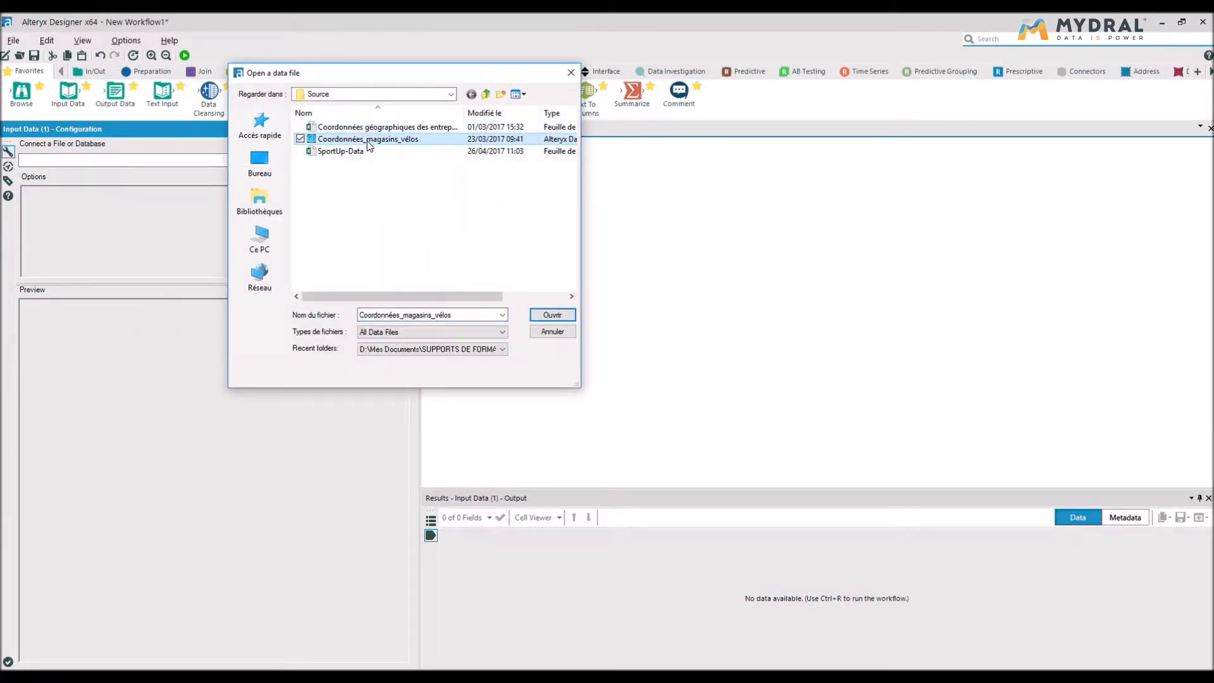
pyautogui.doubleClick(369, 140)
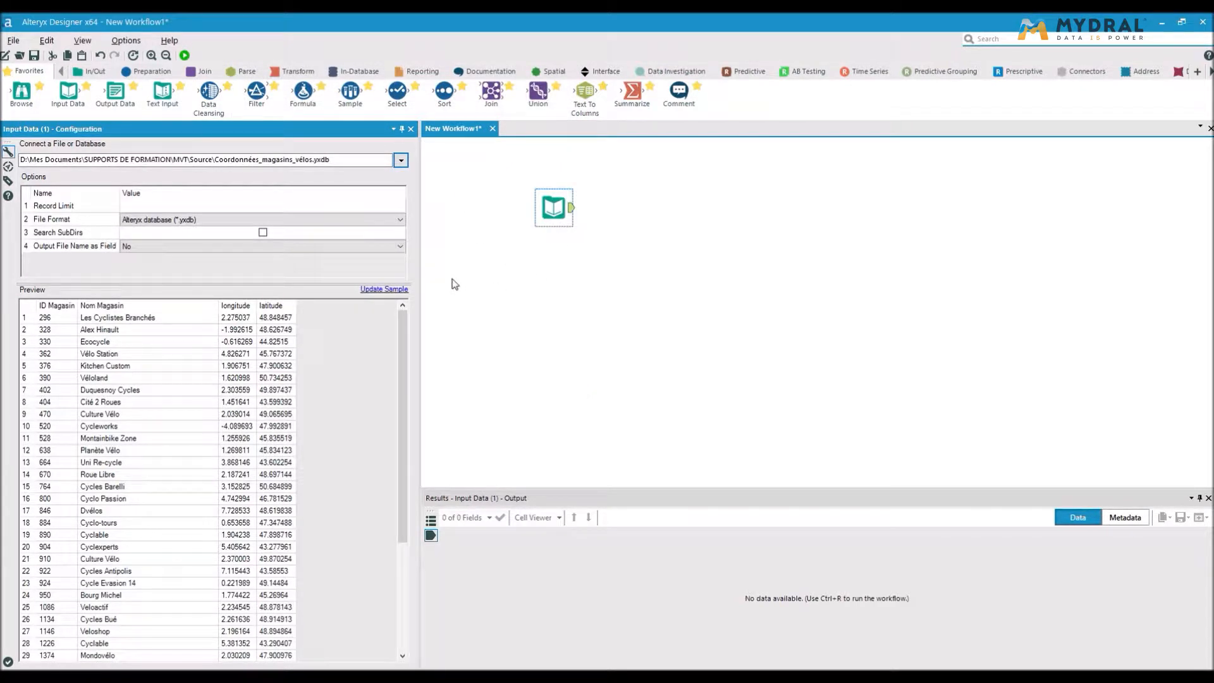
# Add a second Input Data tool below the first, reading the 'Coordonnées entrepots$' sheet of Coordonnées géographiques des entrepôts.xlsx.
pyautogui.moveTo(68, 94); pyautogui.dragTo(551, 341)
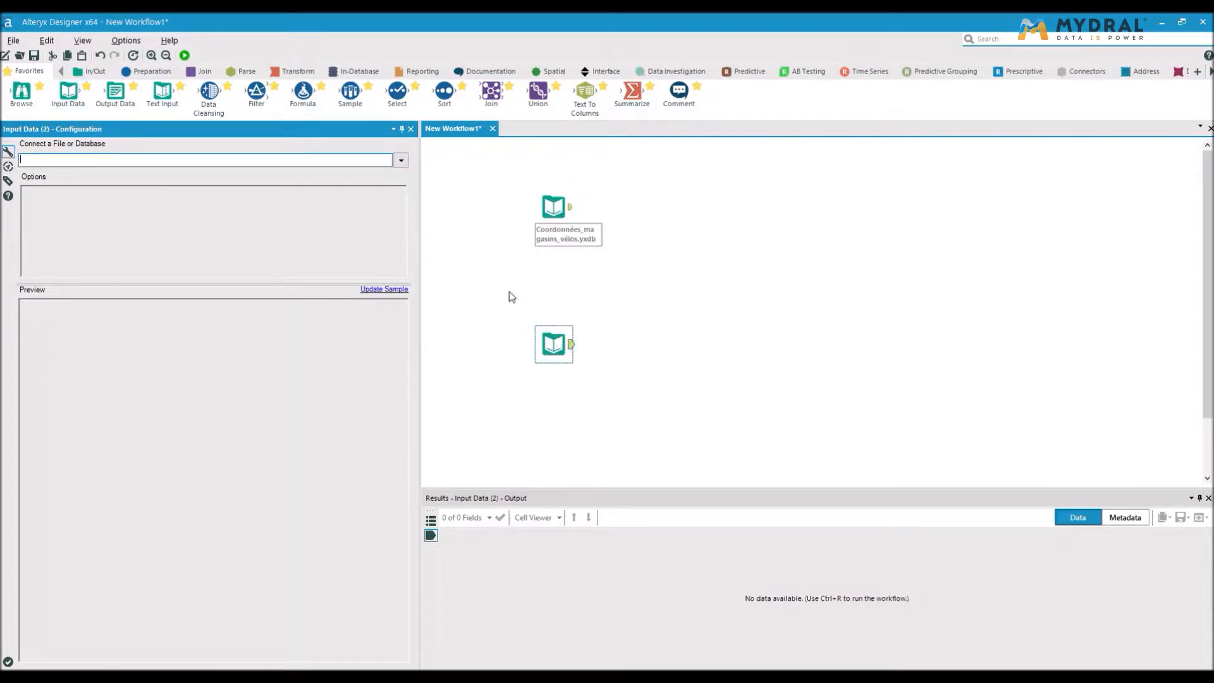
pyautogui.click(400, 160)
pyautogui.click(392, 177)
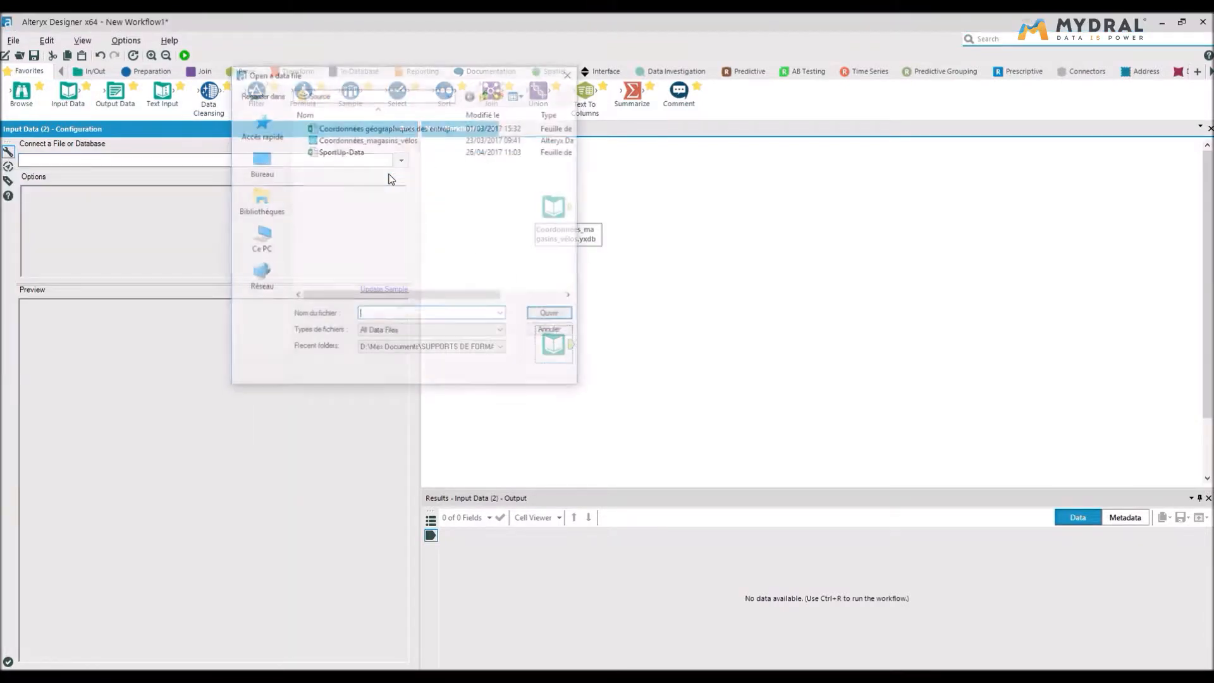
pyautogui.doubleClick(393, 128)
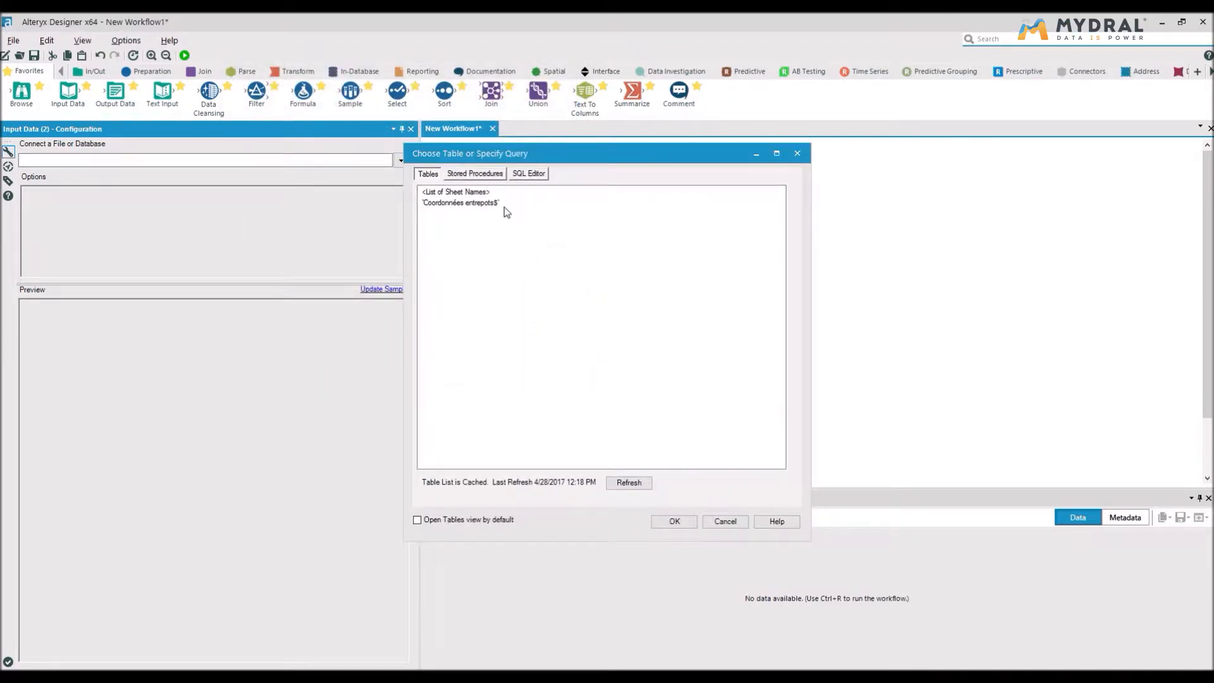
pyautogui.doubleClick(505, 203)
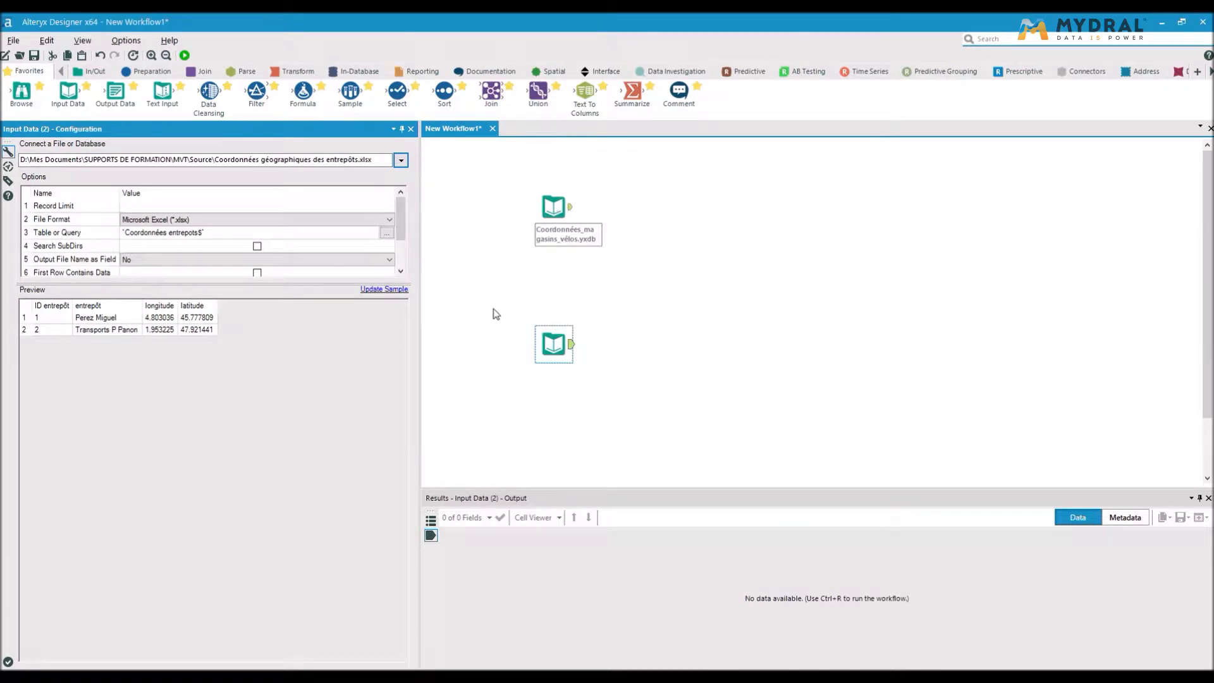
pyautogui.click(496, 314)
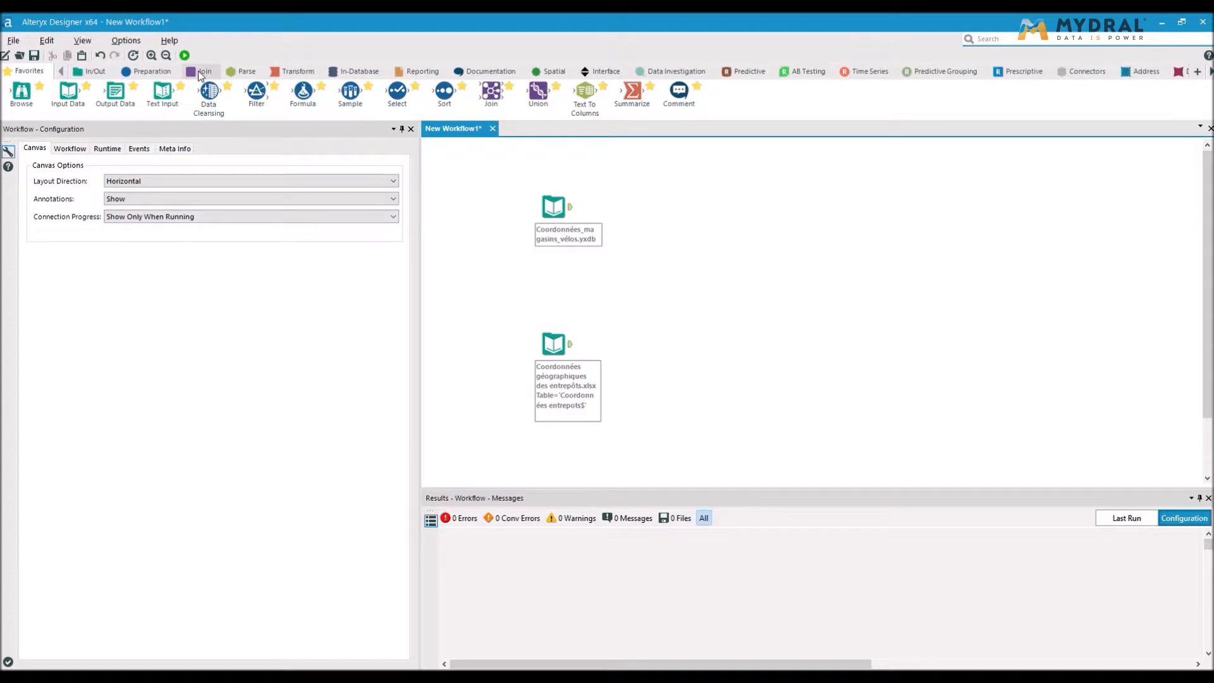
# Add an Append Fields tool, connecting the warehouse input to its Source anchor and the bike store input to its Target anchor.
pyautogui.click(199, 72)
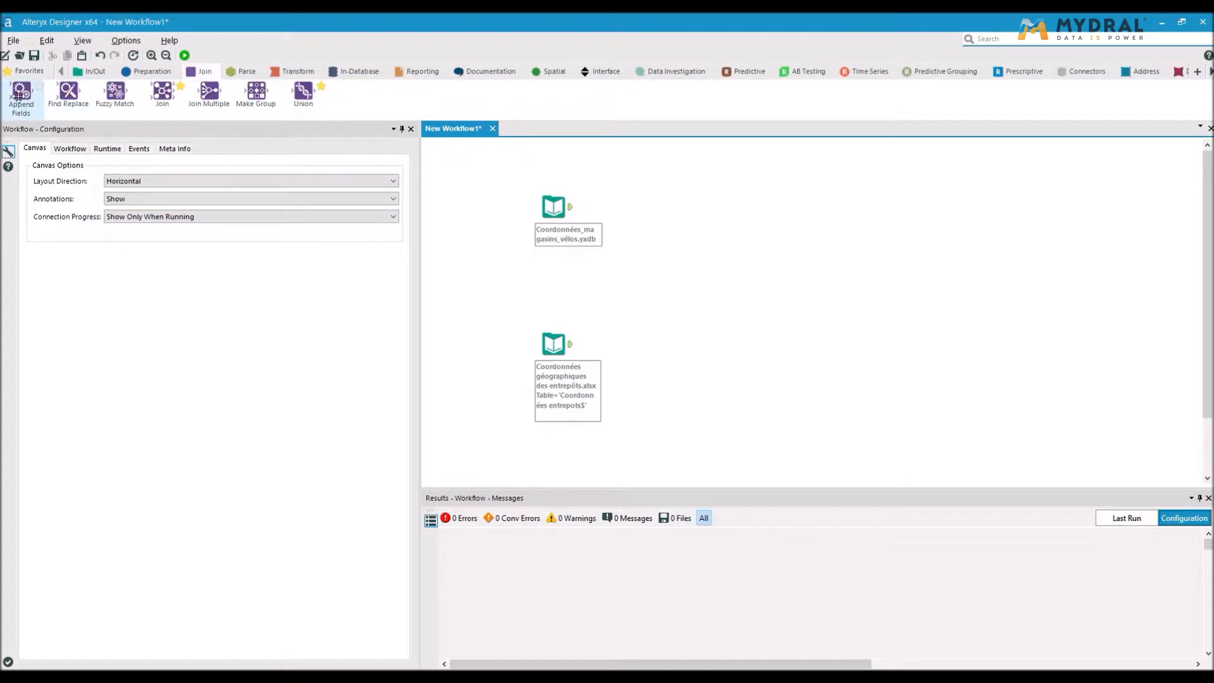
pyautogui.moveTo(19, 95); pyautogui.dragTo(703, 286)
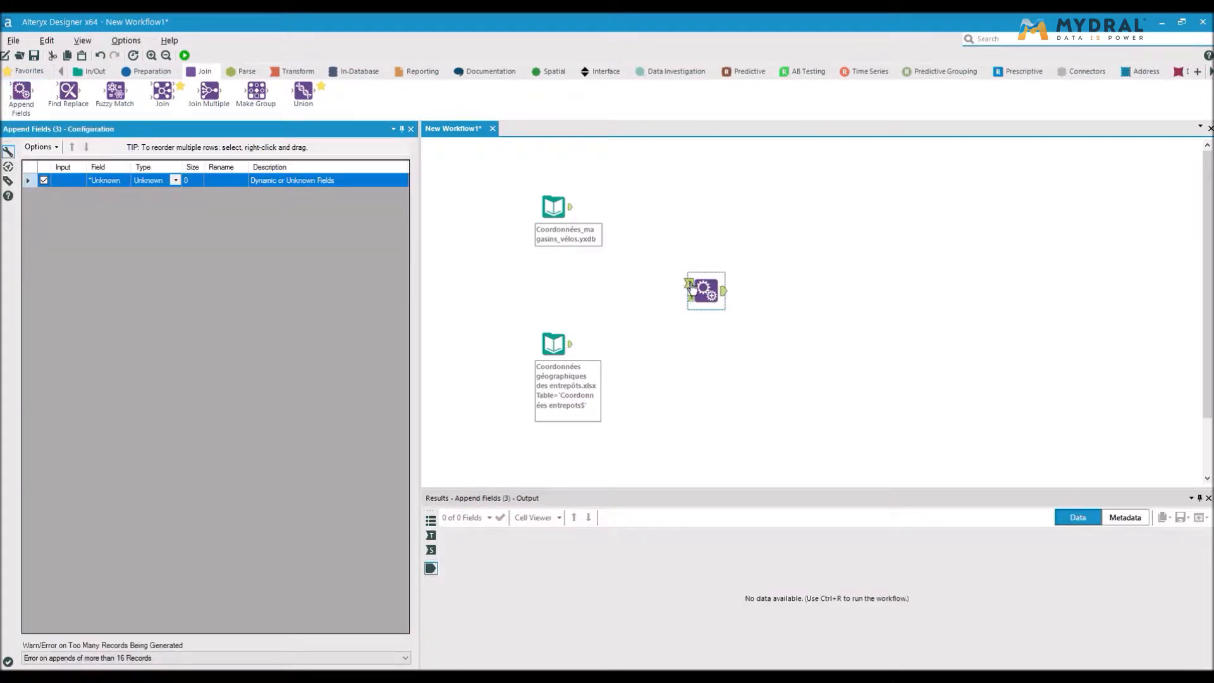
pyautogui.click(691, 285)
pyautogui.click(688, 298)
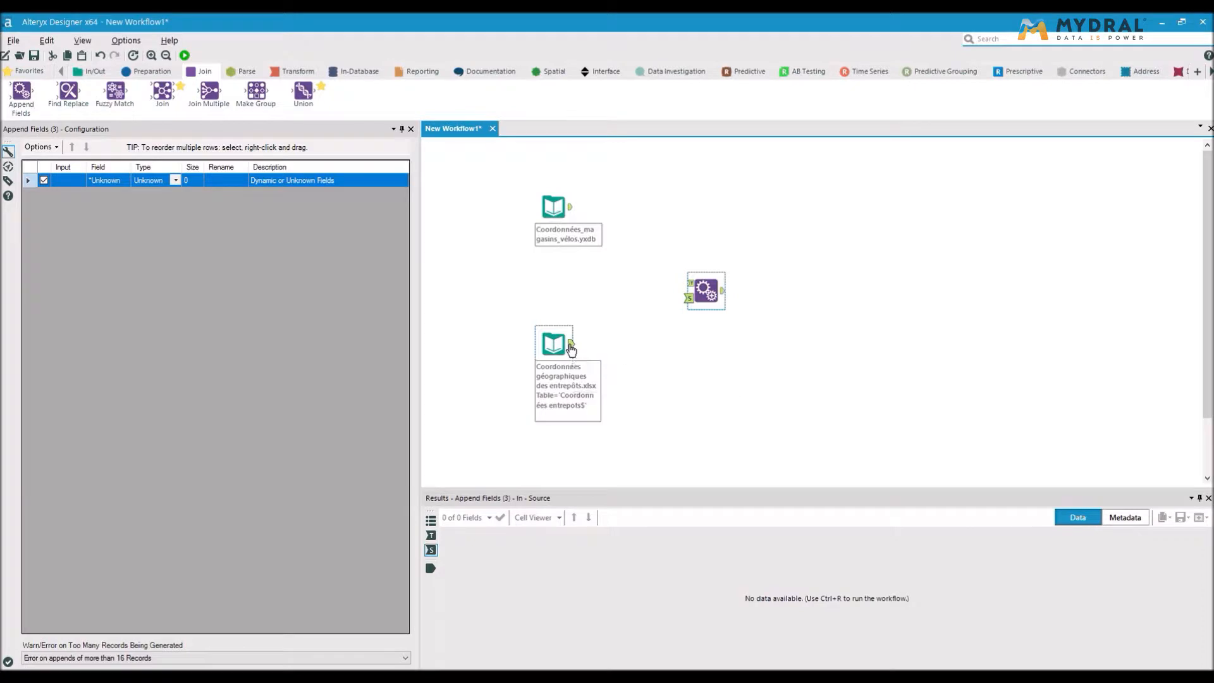
pyautogui.moveTo(572, 348); pyautogui.dragTo(688, 298)
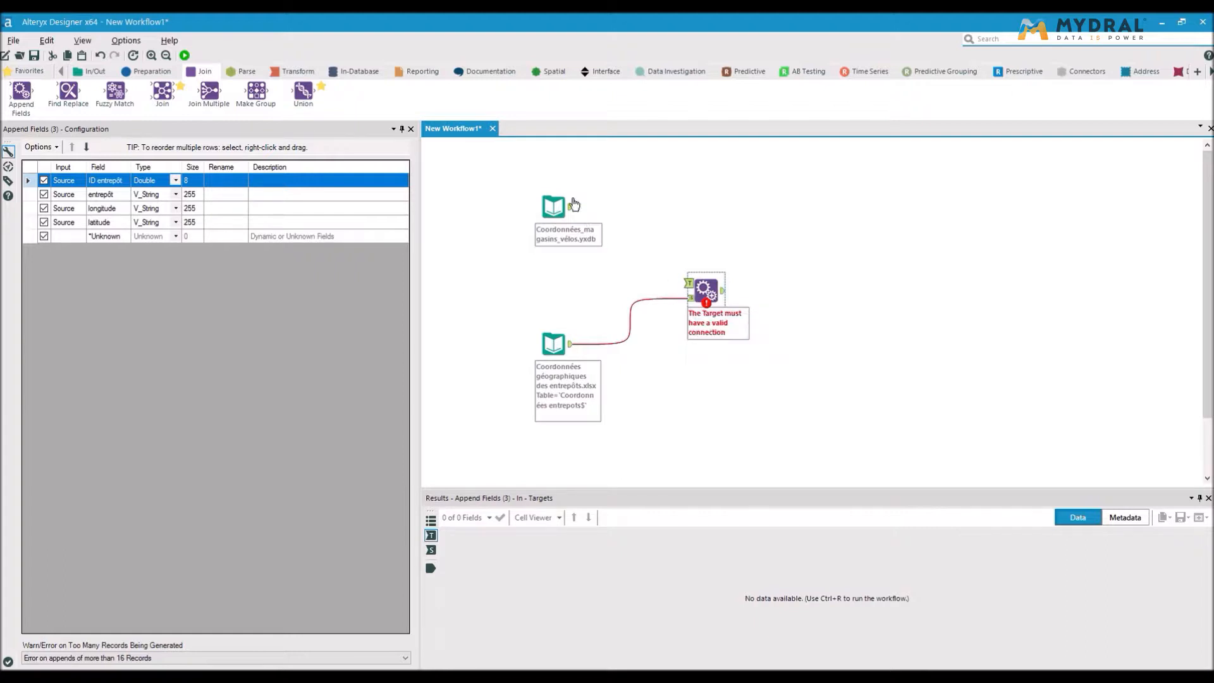
pyautogui.moveTo(569, 207); pyautogui.dragTo(688, 284)
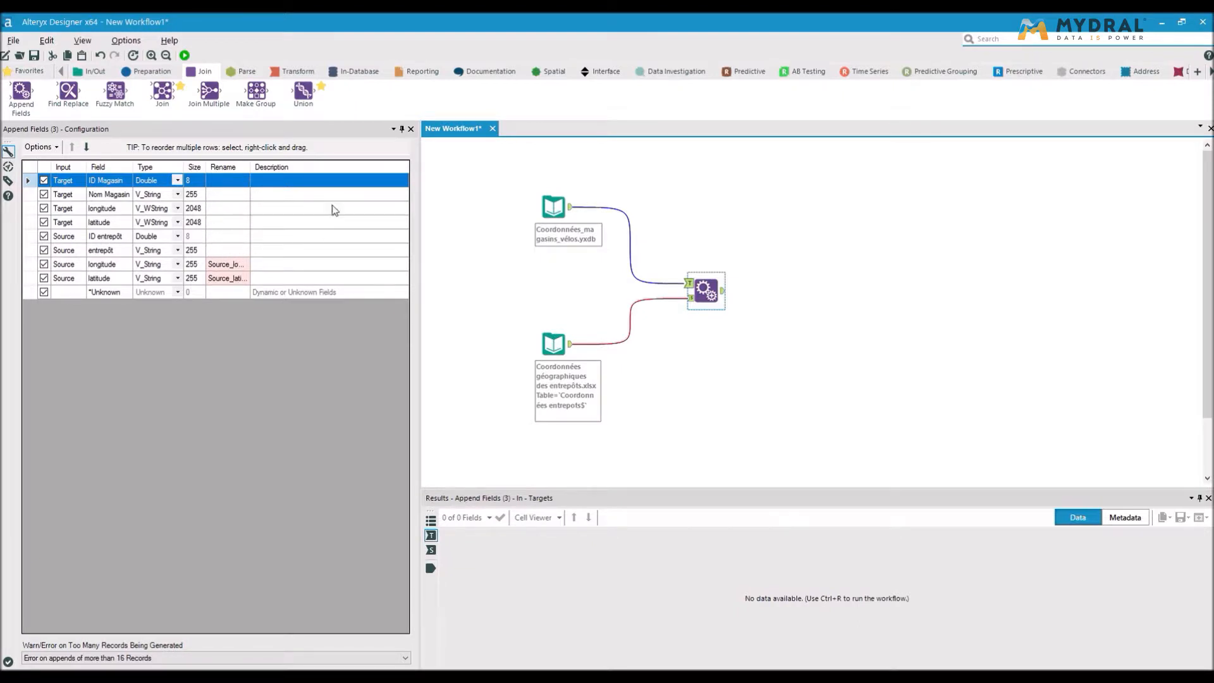
# Widen the Rename column in the Append Fields configuration to read the renamed fields in full, and run the workflow.
pyautogui.moveTo(248, 166); pyautogui.dragTo(316, 166)
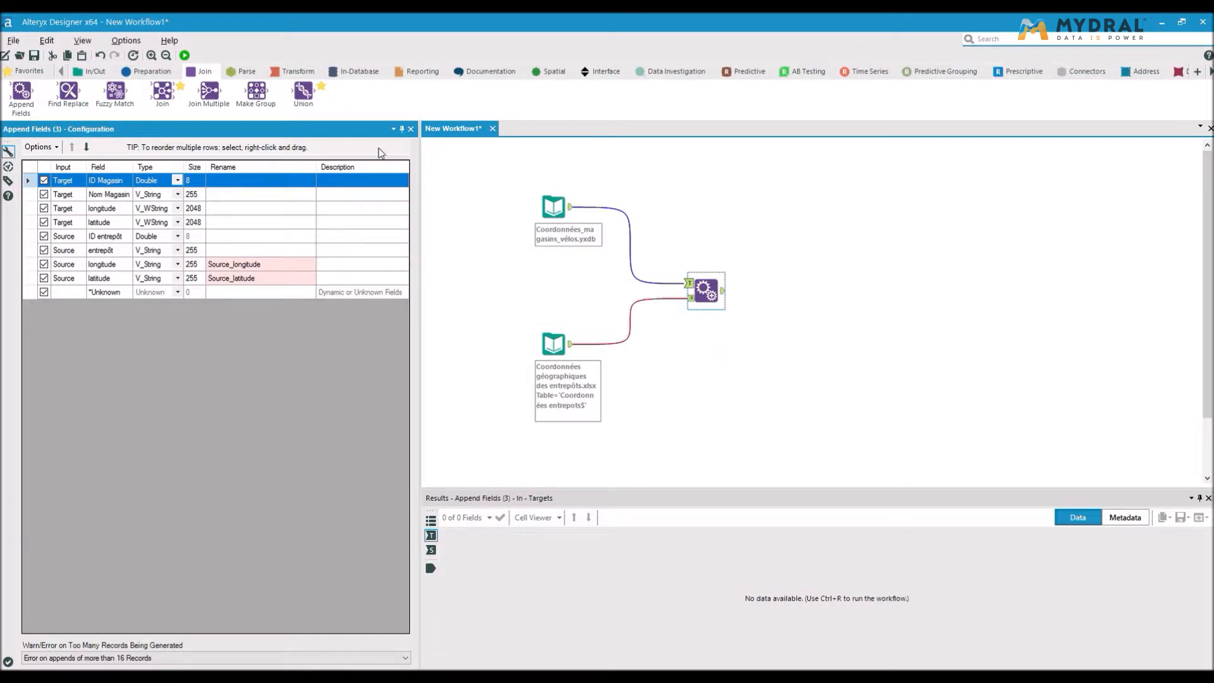
pyautogui.click(184, 55)
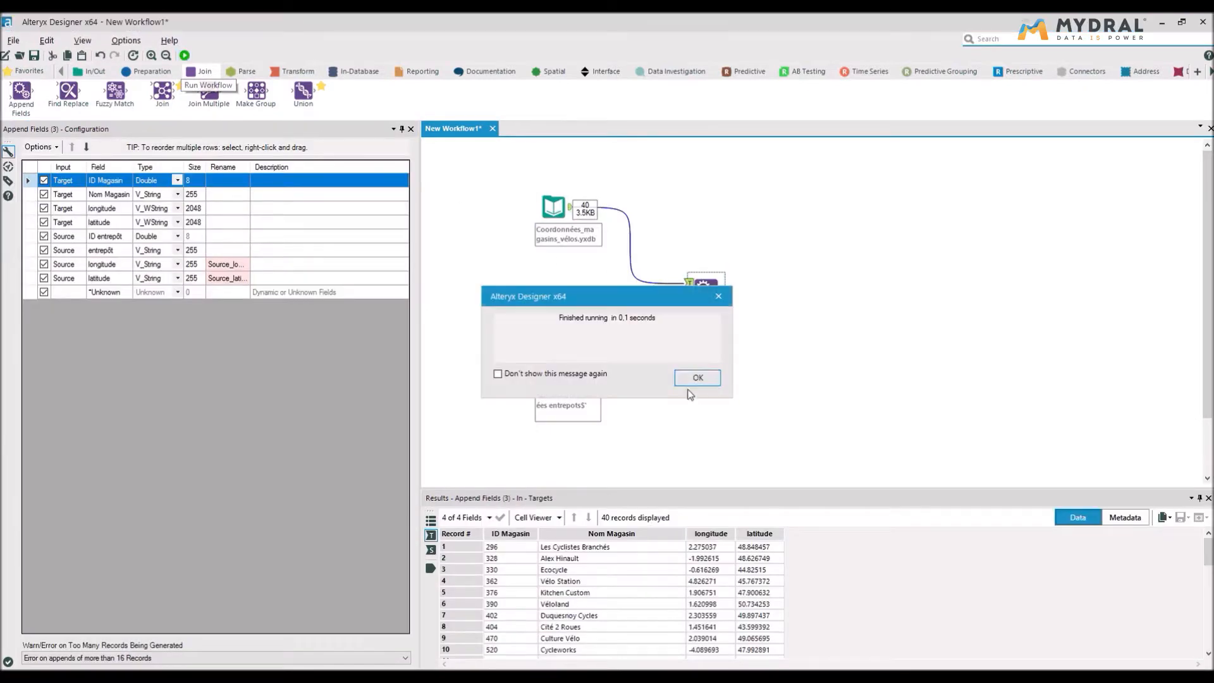
pyautogui.click(697, 378)
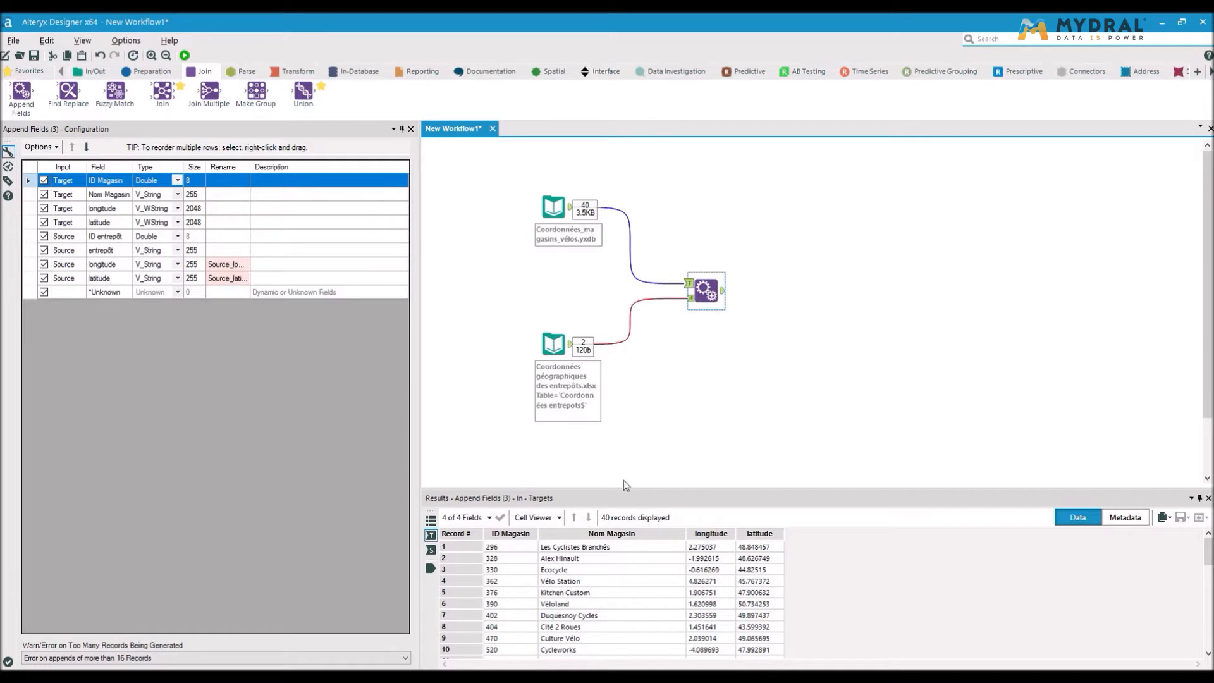
# Examine the records output by the store input and the warehouse input, including the warehouse names, longitudes and latitudes.
pyautogui.click(553, 206)
pyautogui.scroll(-6, 702, 612)
pyautogui.scroll(4, 699, 617)
pyautogui.click(554, 343)
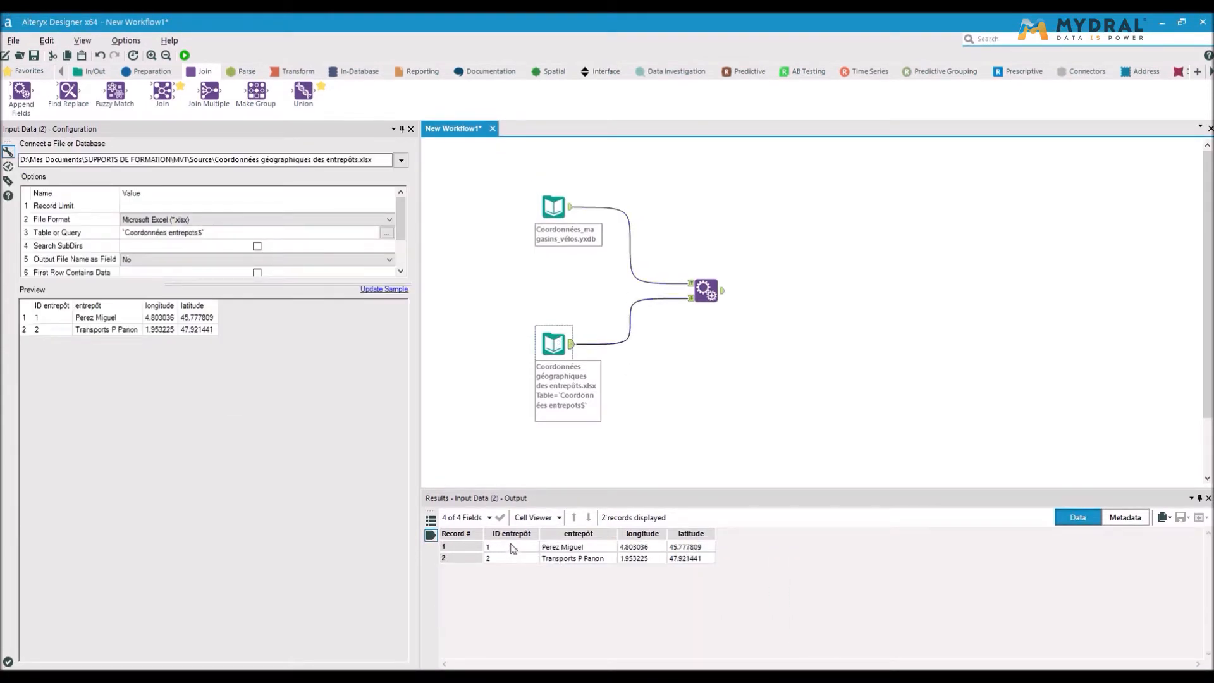
pyautogui.click(576, 547)
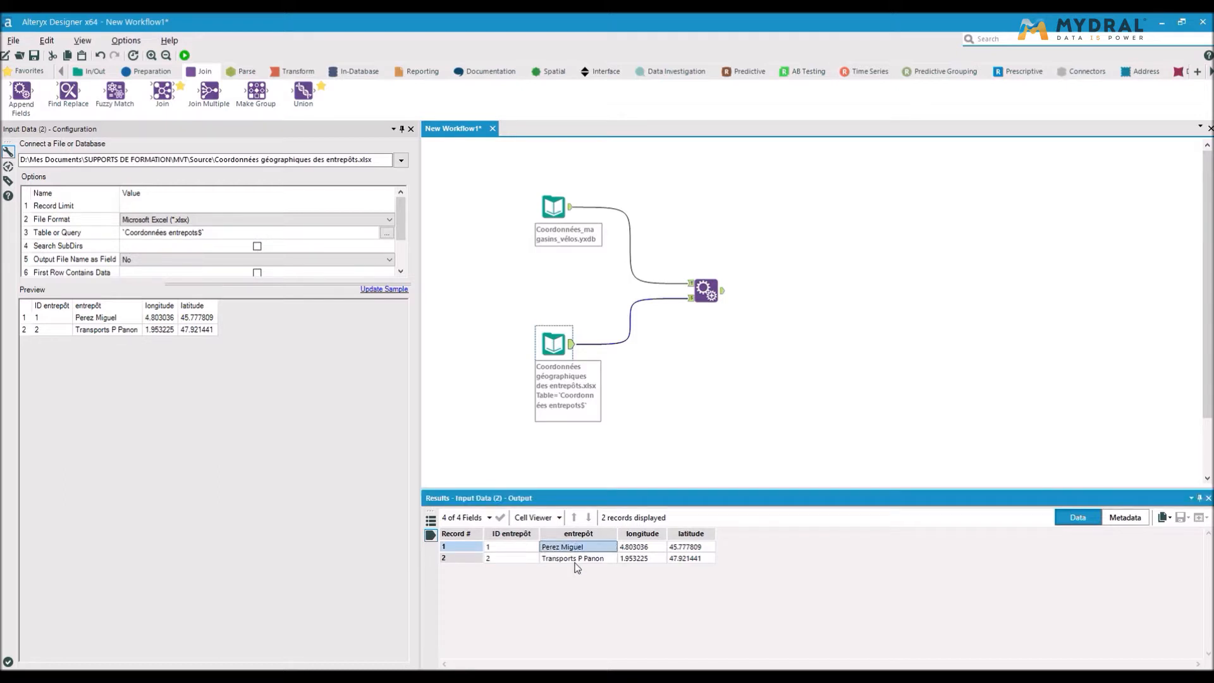
pyautogui.click(575, 561)
pyautogui.click(636, 548)
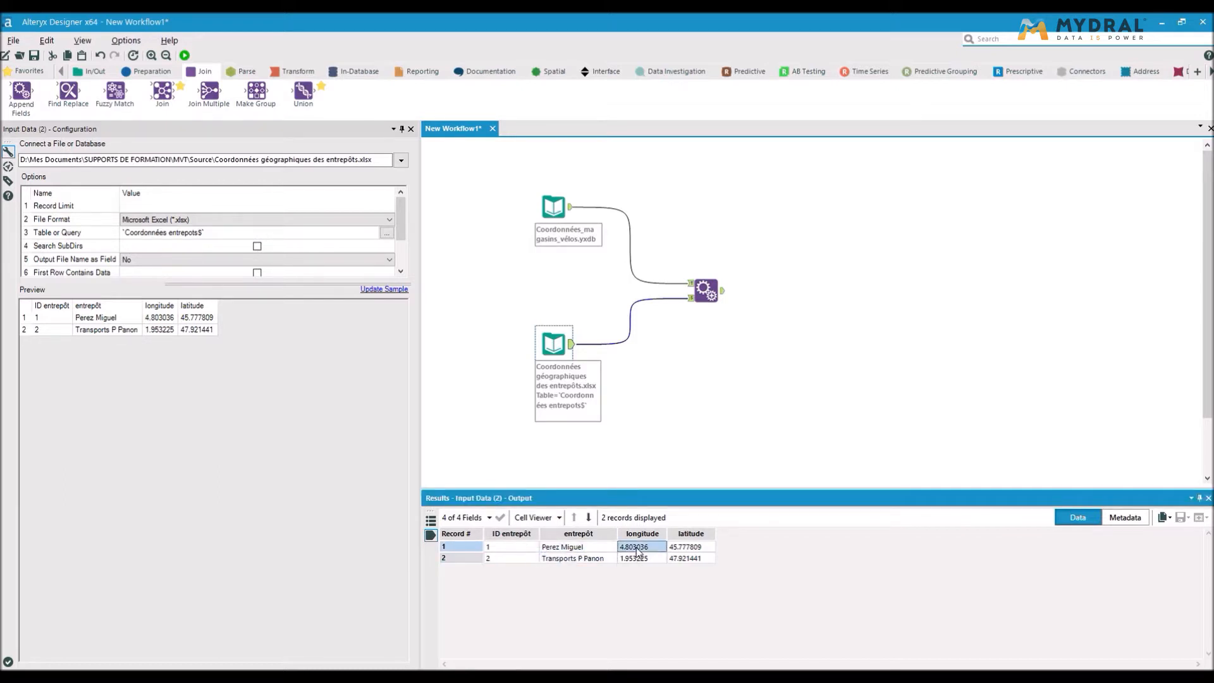
pyautogui.click(688, 548)
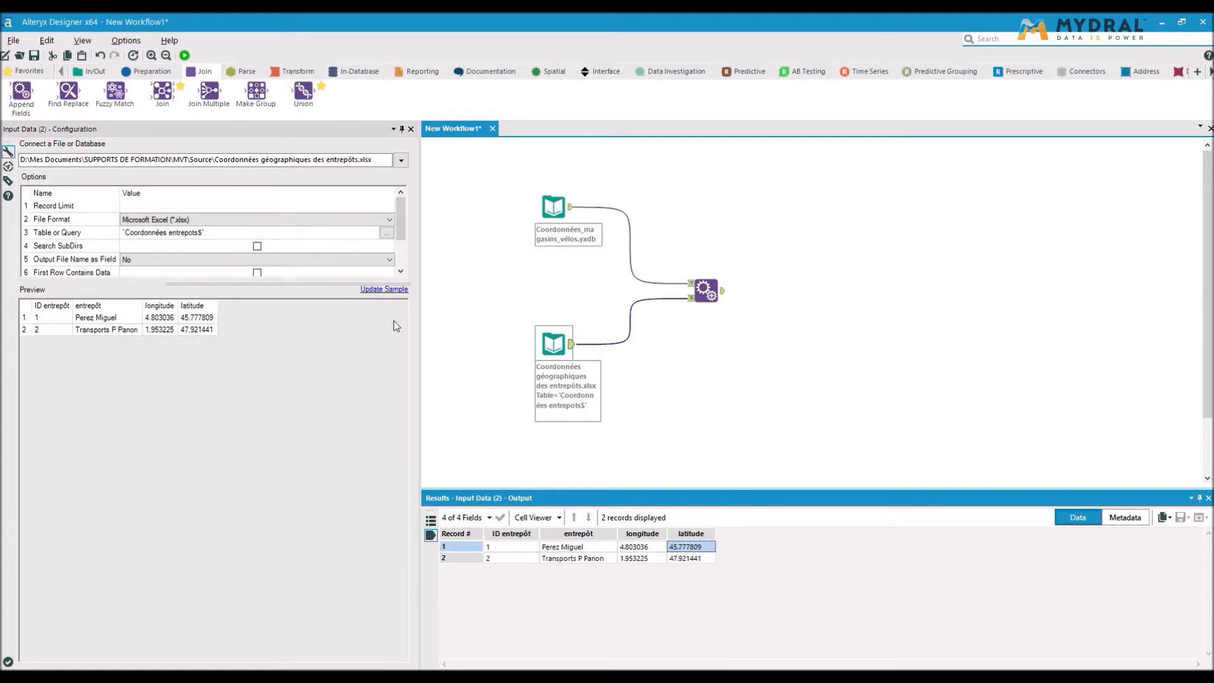
# Attach a Browse tool to the Append Fields output, spaced clear of it on the canvas, and run the workflow.
pyautogui.click(89, 71)
pyautogui.moveTo(16, 89); pyautogui.dragTo(759, 286)
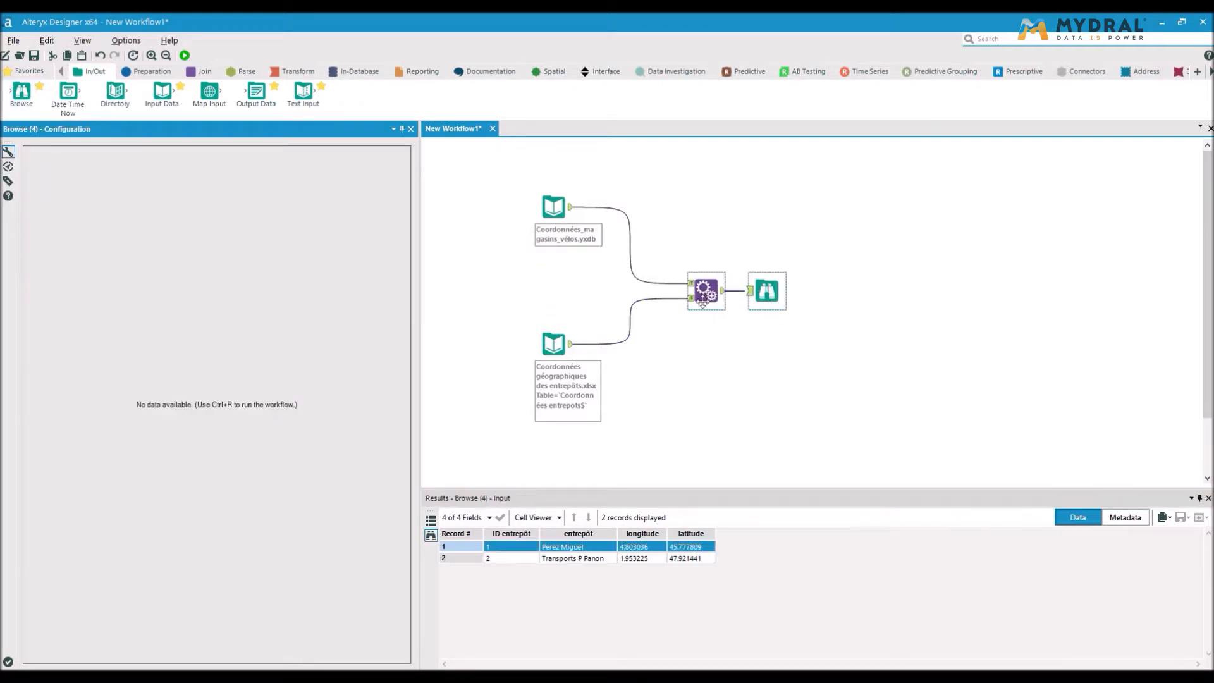
pyautogui.click(185, 56)
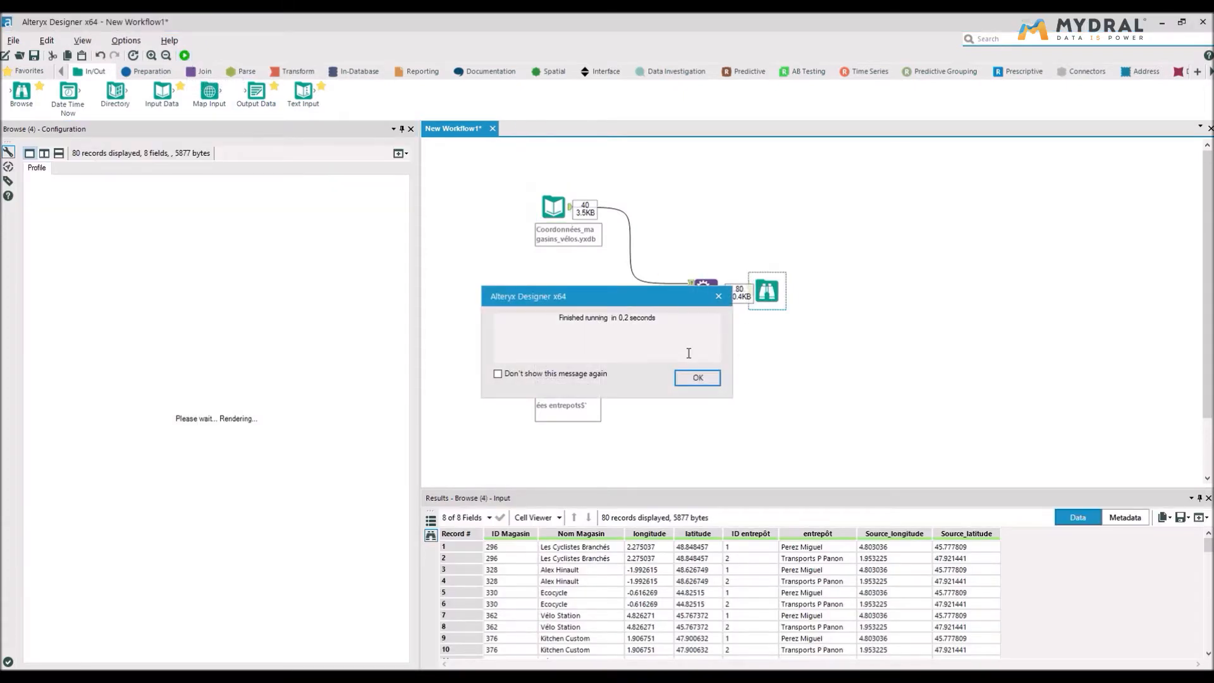
pyautogui.click(698, 378)
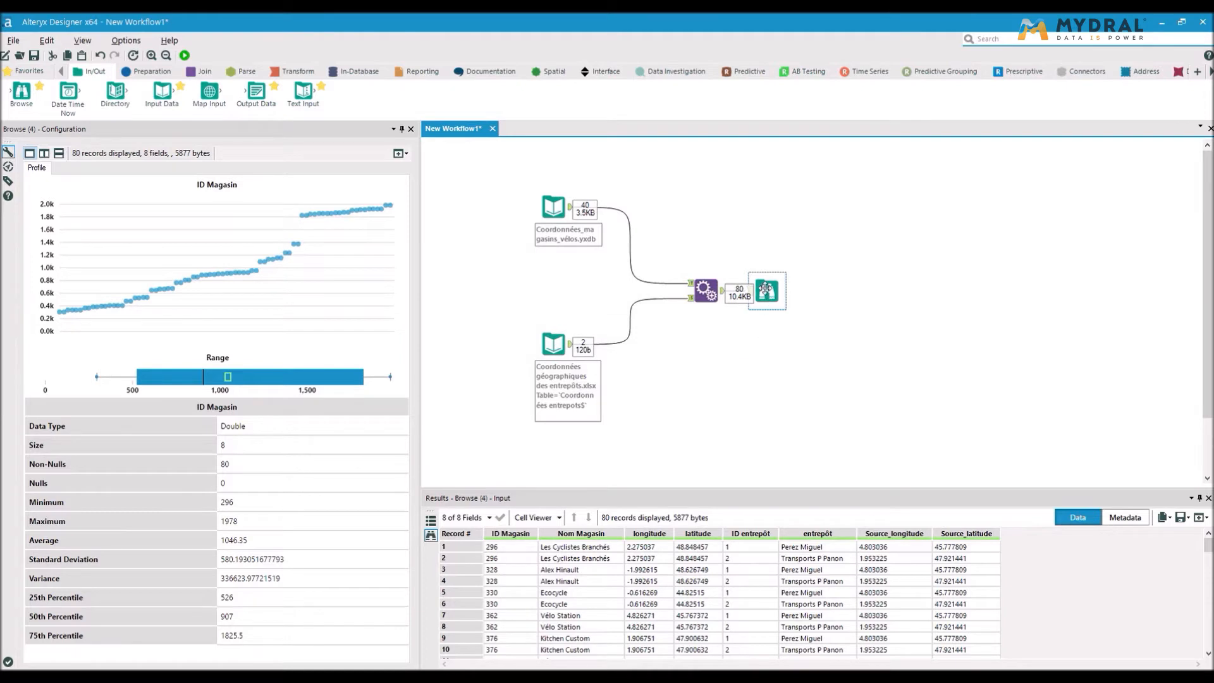
pyautogui.moveTo(765, 289); pyautogui.dragTo(803, 290)
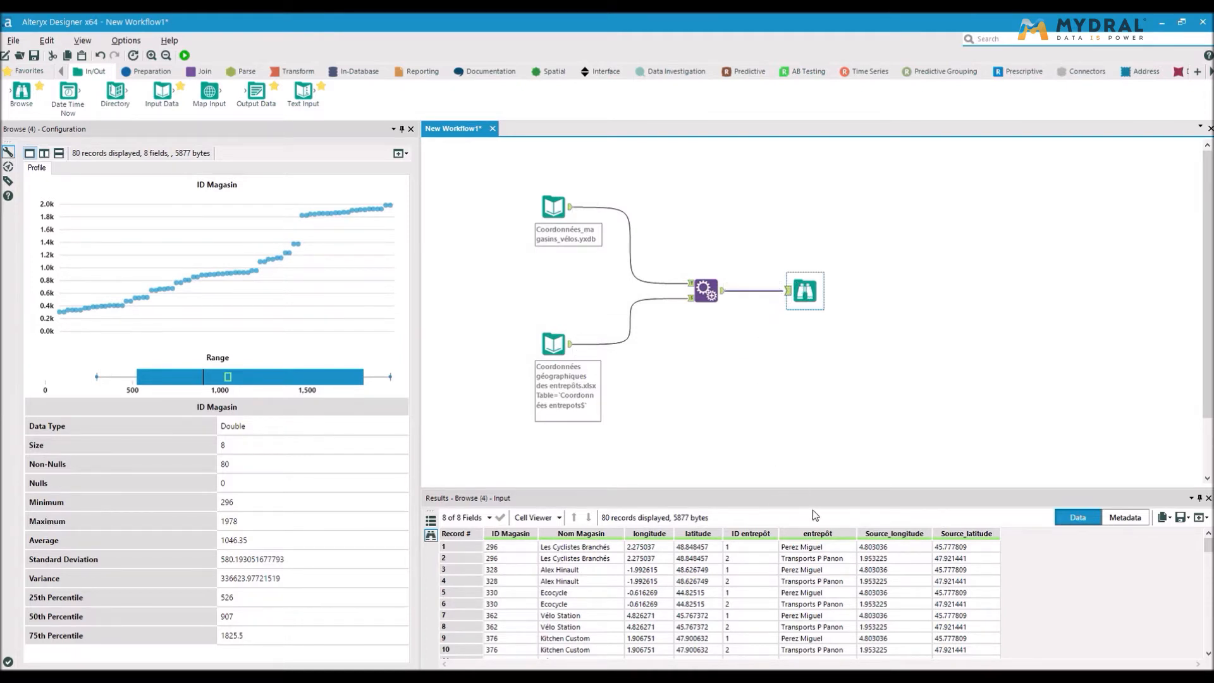
# Examine in the Browse results how each store record is paired with the warehouse IDs across the combined table.
pyautogui.click(733, 557)
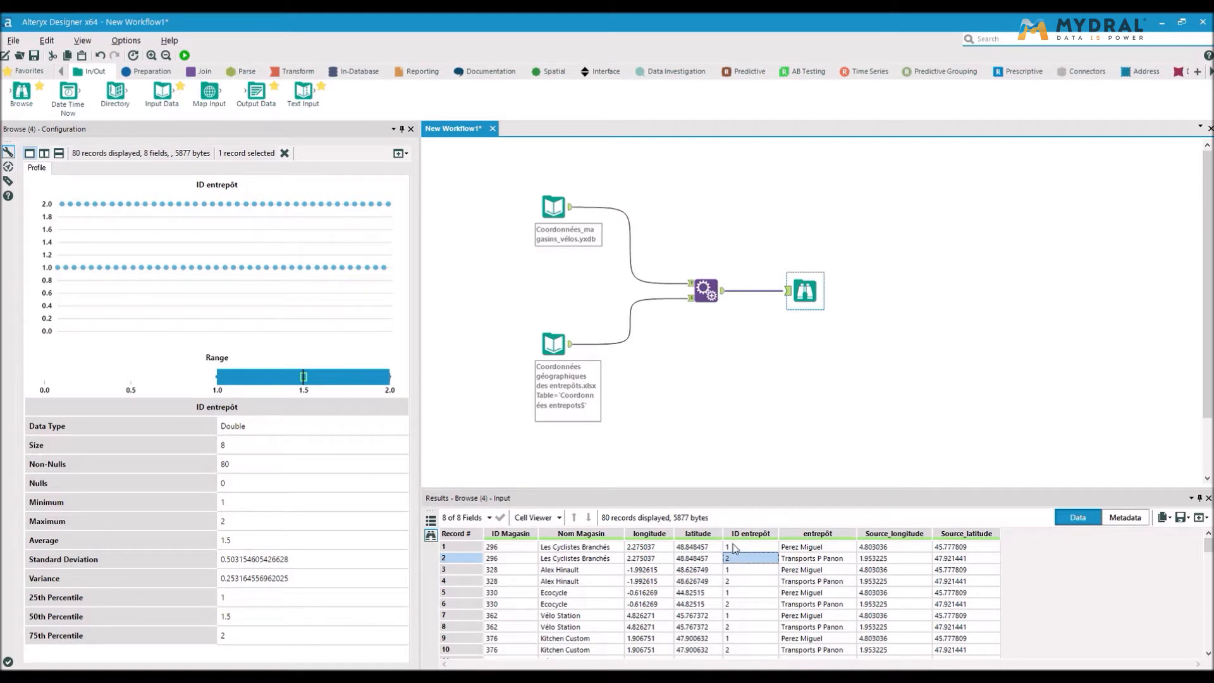
pyautogui.click(734, 547)
pyautogui.click(733, 559)
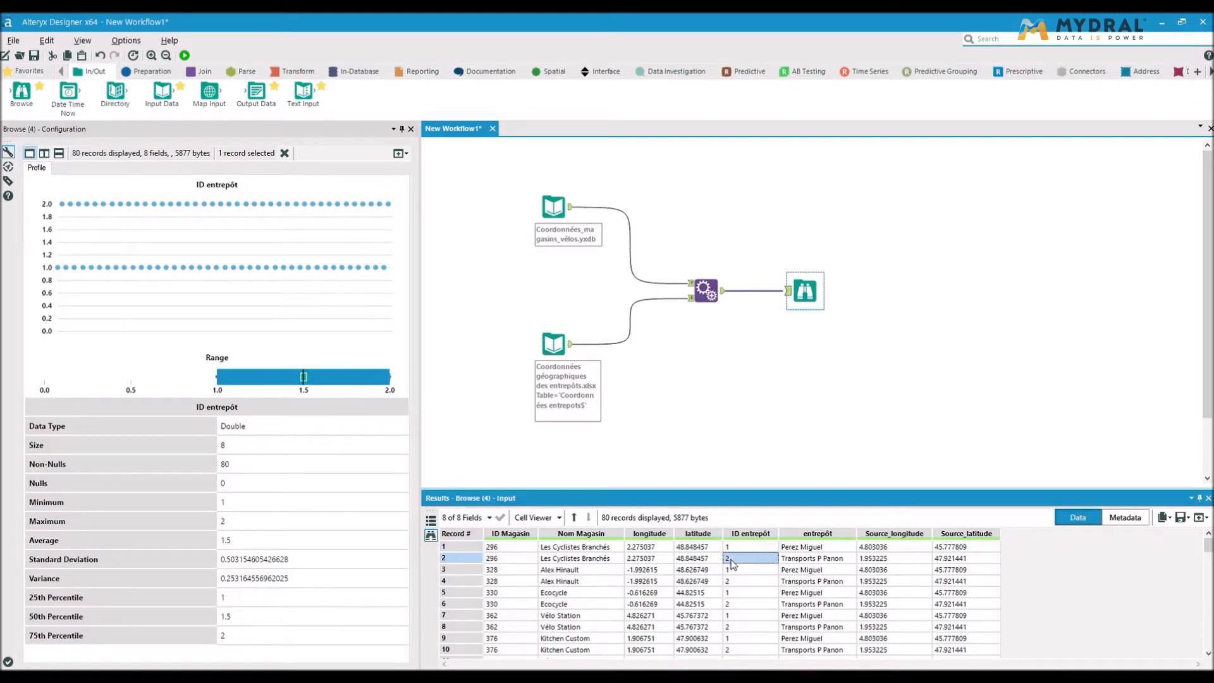
pyautogui.click(731, 568)
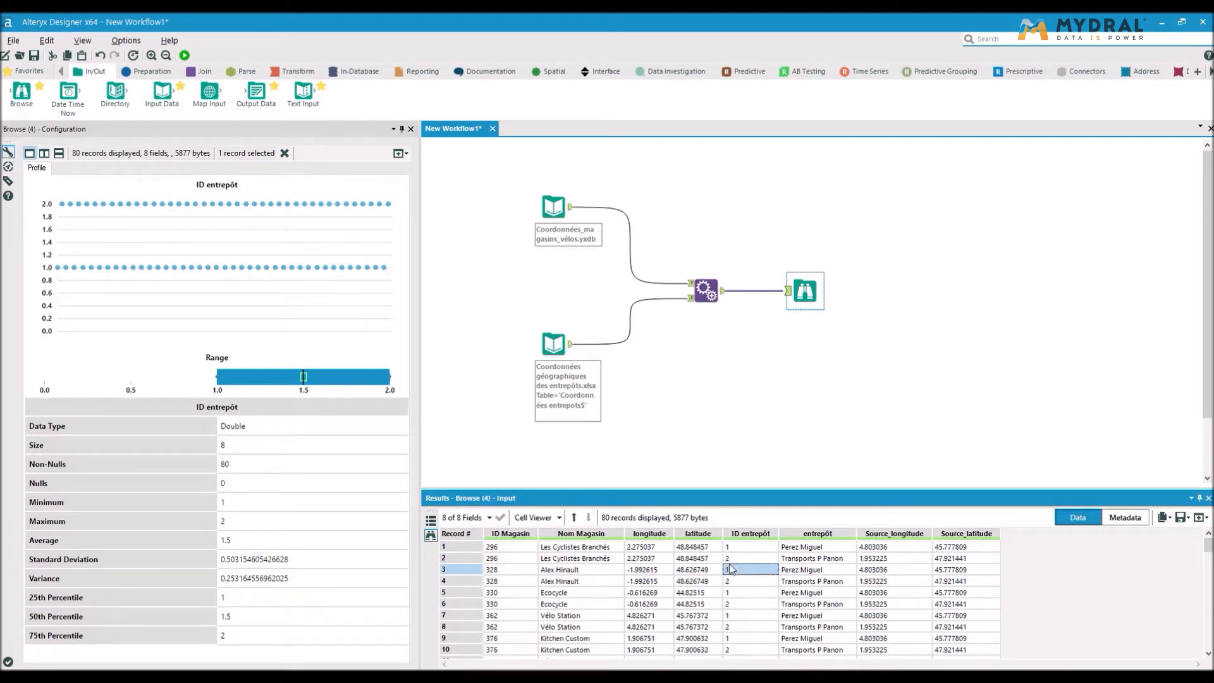
pyautogui.click(688, 569)
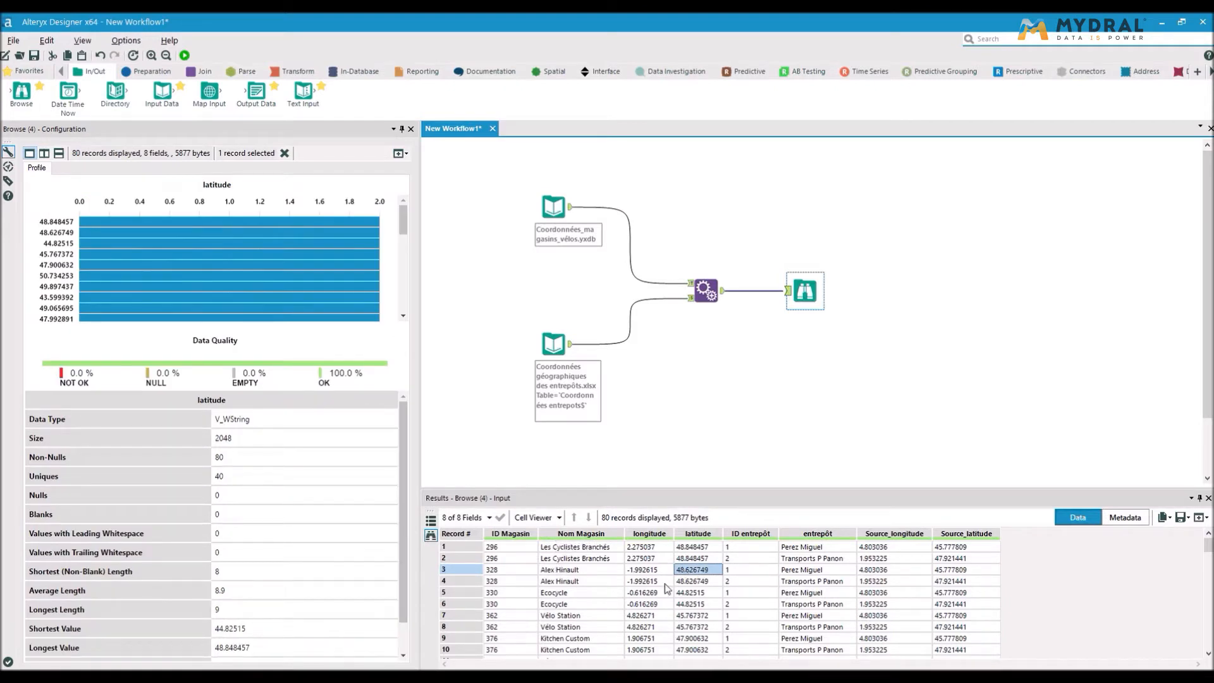
pyautogui.scroll(-2, 724, 591)
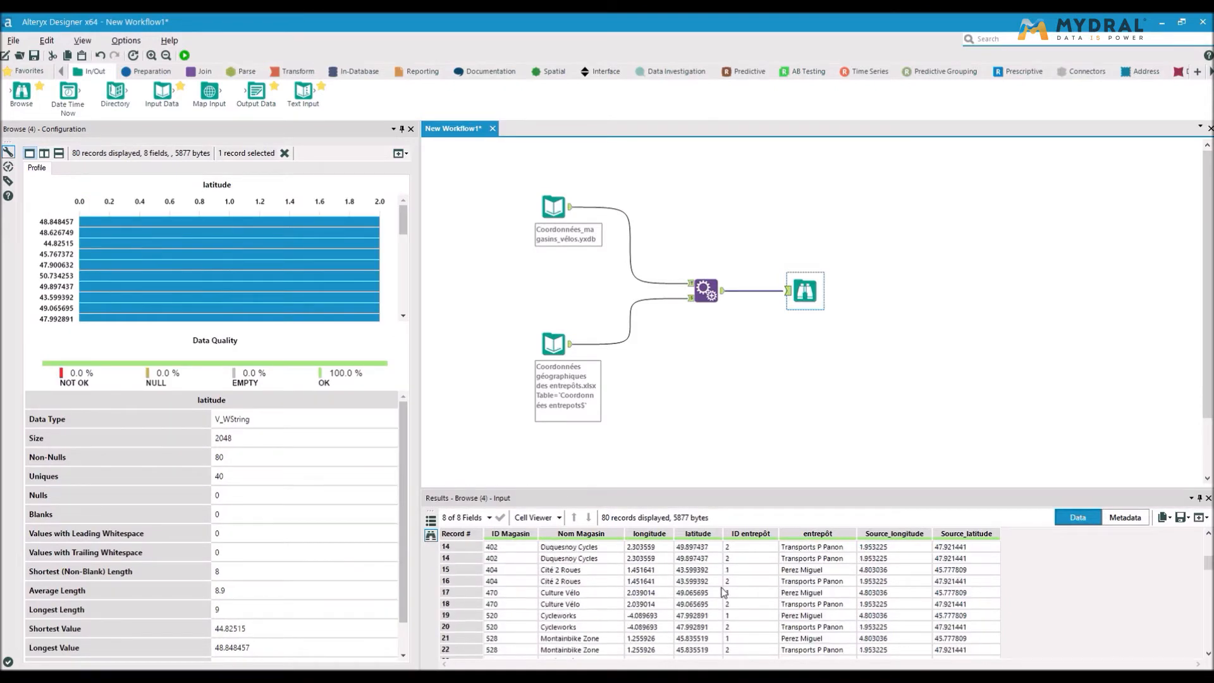
pyautogui.scroll(2, 724, 591)
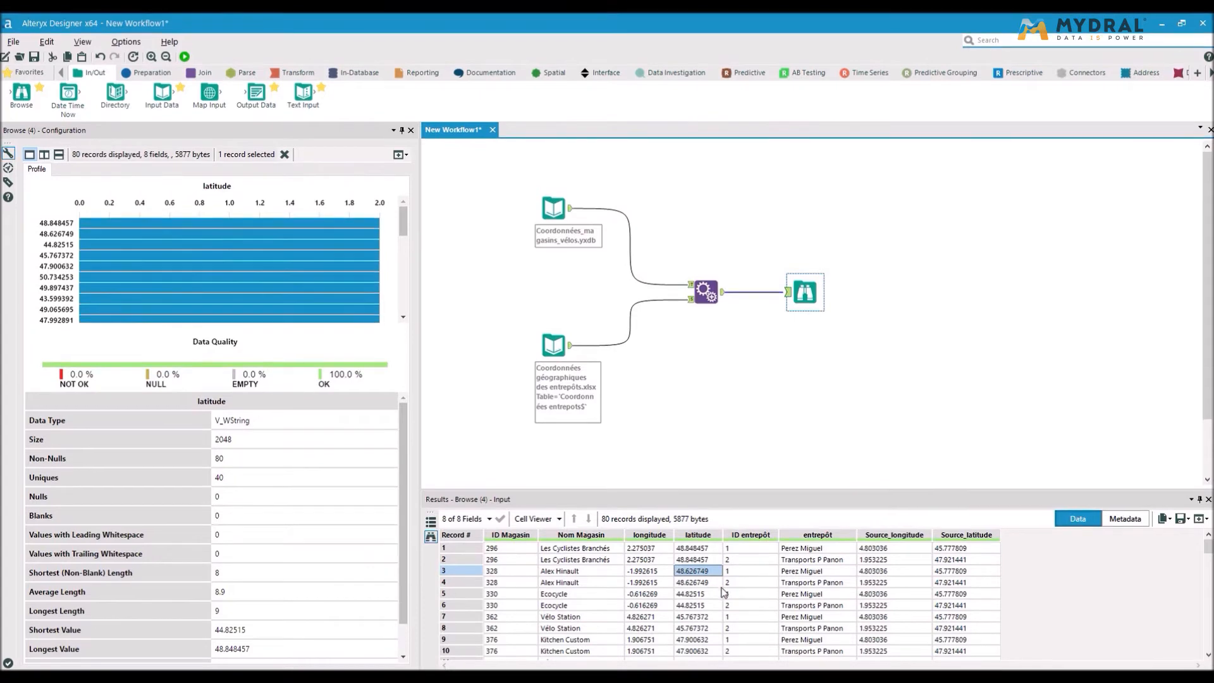
# Compare the target and source records entering Append Fields with the combined store and warehouse coordinates in the Browse output.
pyautogui.click(706, 288)
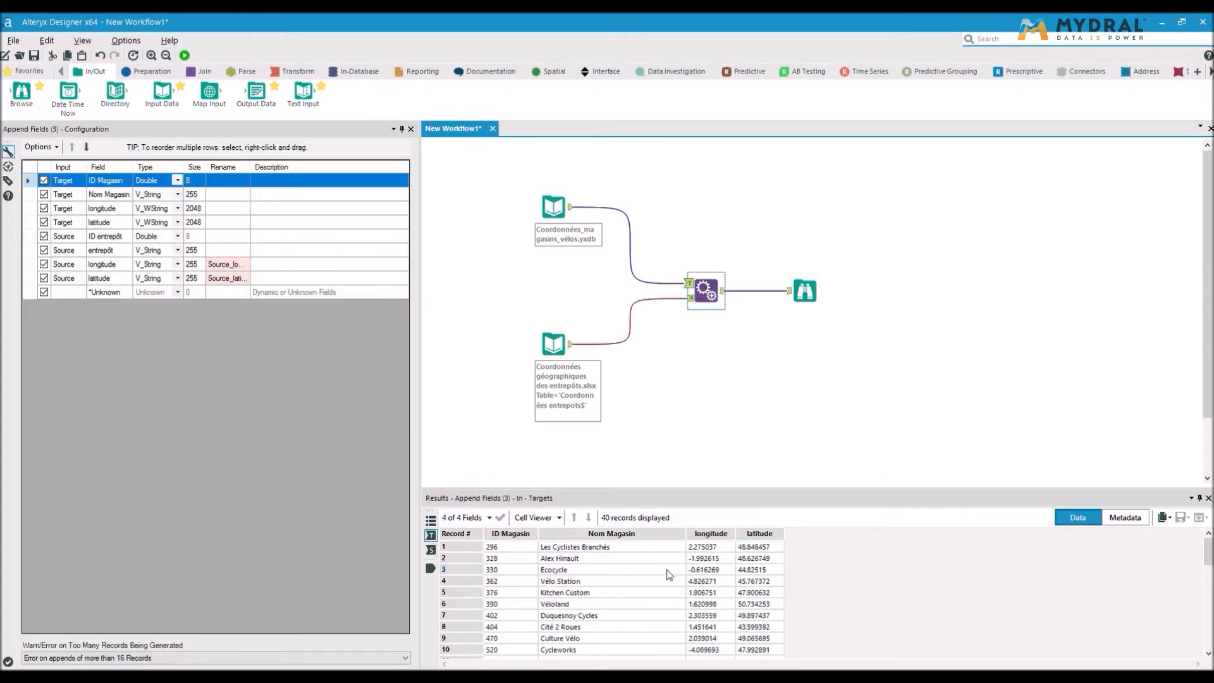
pyautogui.click(688, 298)
pyautogui.click(803, 290)
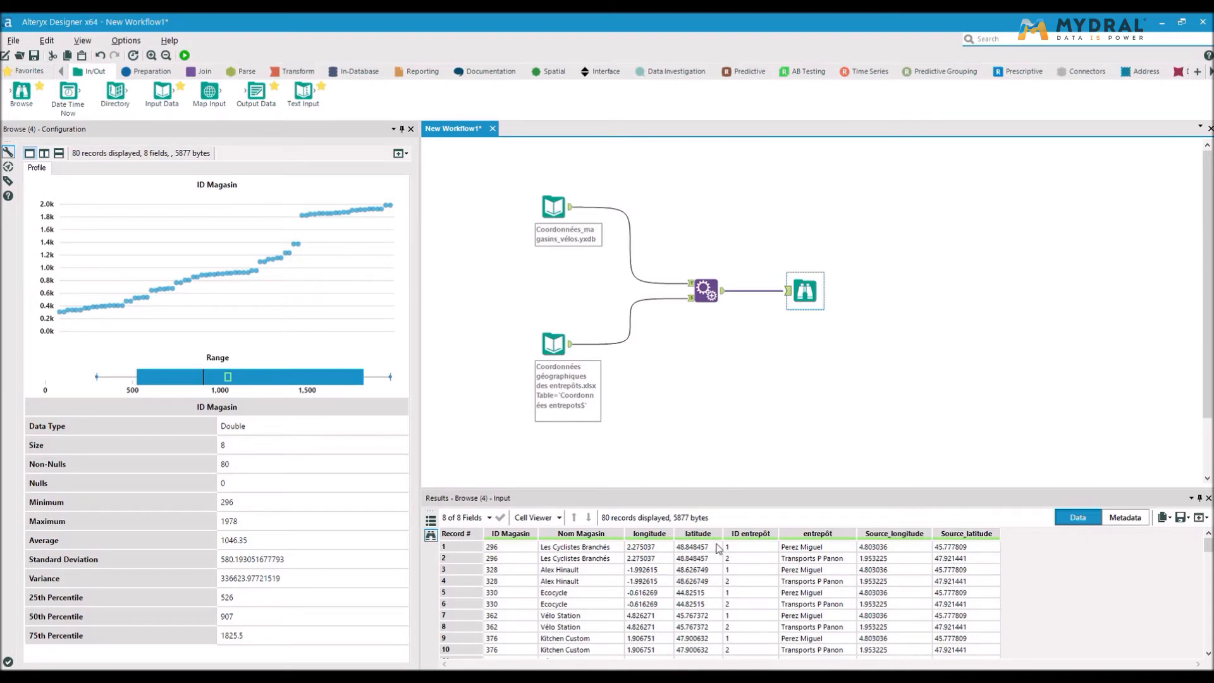
pyautogui.click(831, 553)
pyautogui.click(669, 547)
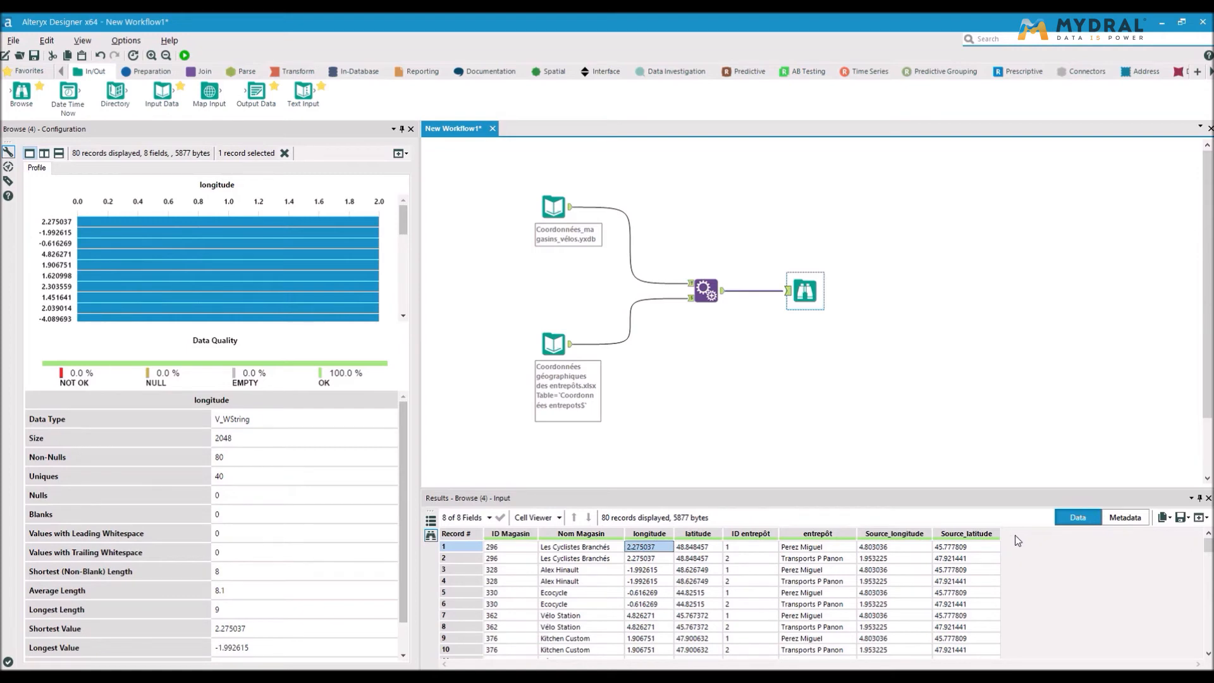
pyautogui.click(1022, 561)
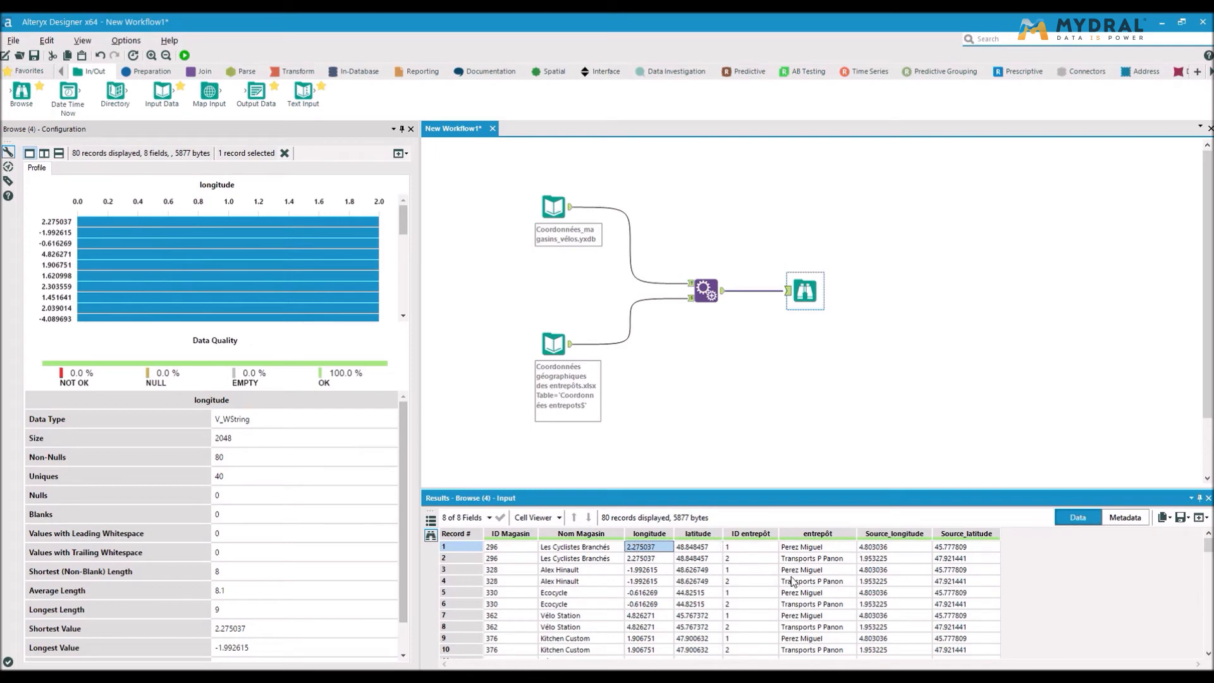
pyautogui.click(895, 338)
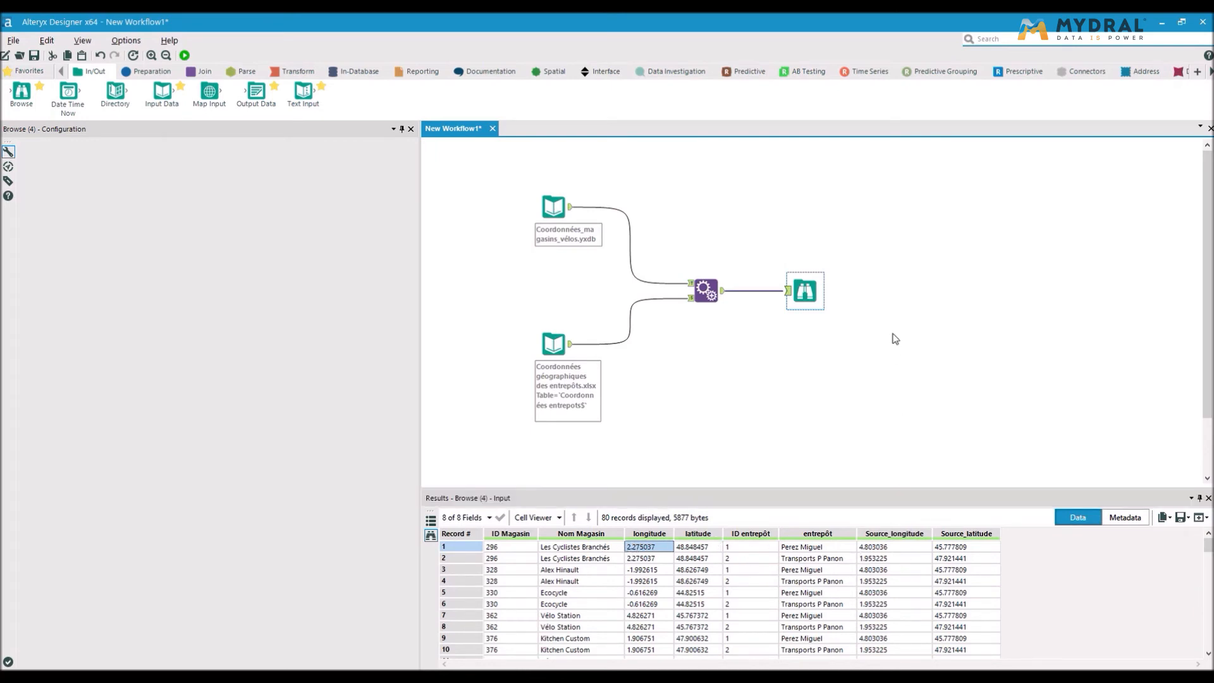